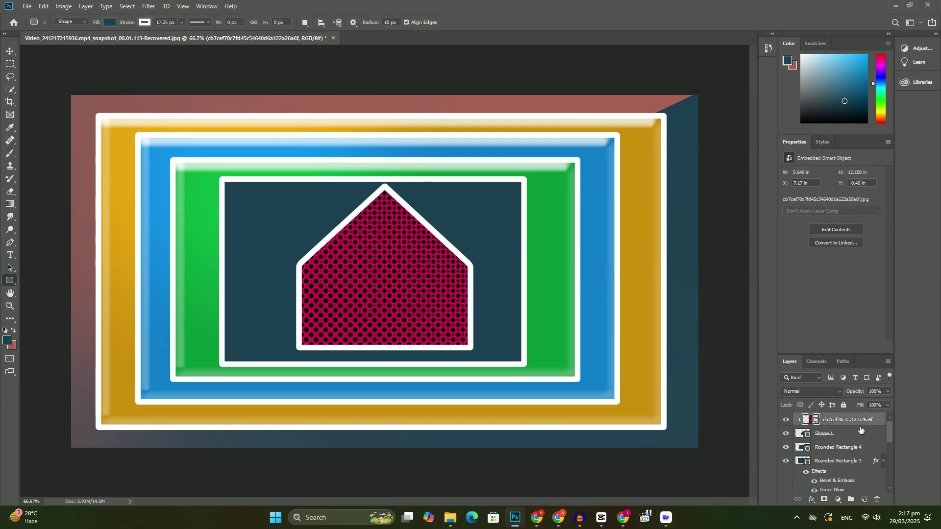
Step: Delete the design layers and refill the Background with a red diagonal gradient
{"action": "key", "text": "Delete"}
{"action": "key", "text": "Delete"}
{"action": "key", "text": "Delete"}
{"action": "key", "text": "Delete"}
{"action": "key", "text": "Delete"}
{"action": "key", "text": "Delete"}
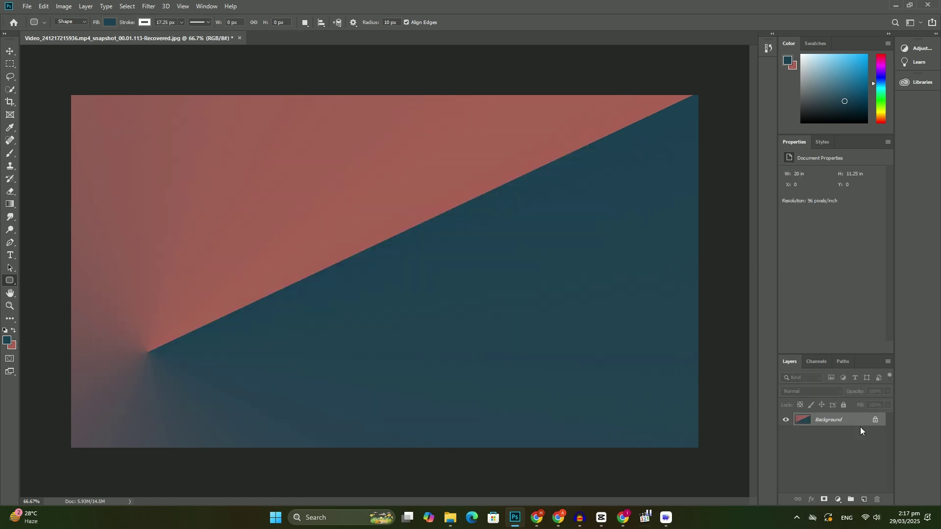
{"action": "left_click", "coordinate": [8, 340]}
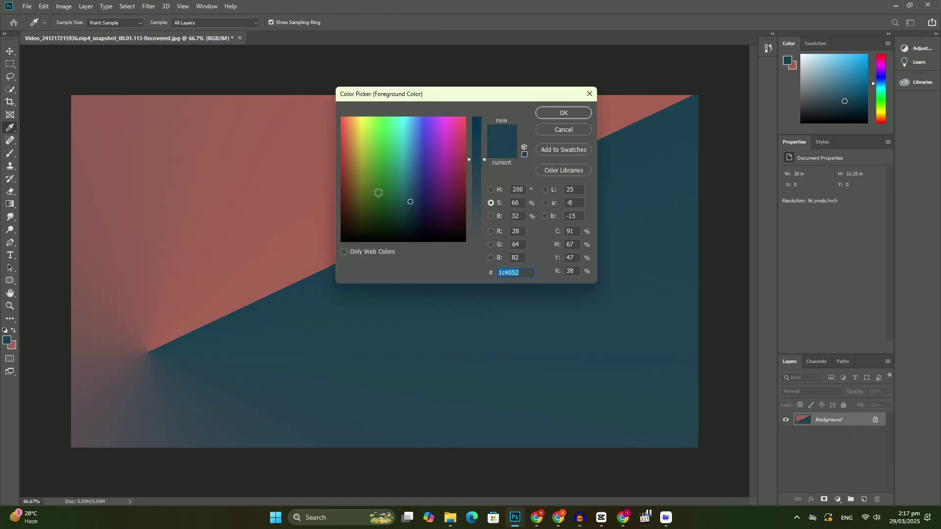
{"action": "left_click", "coordinate": [345, 170]}
{"action": "left_click", "coordinate": [563, 113]}
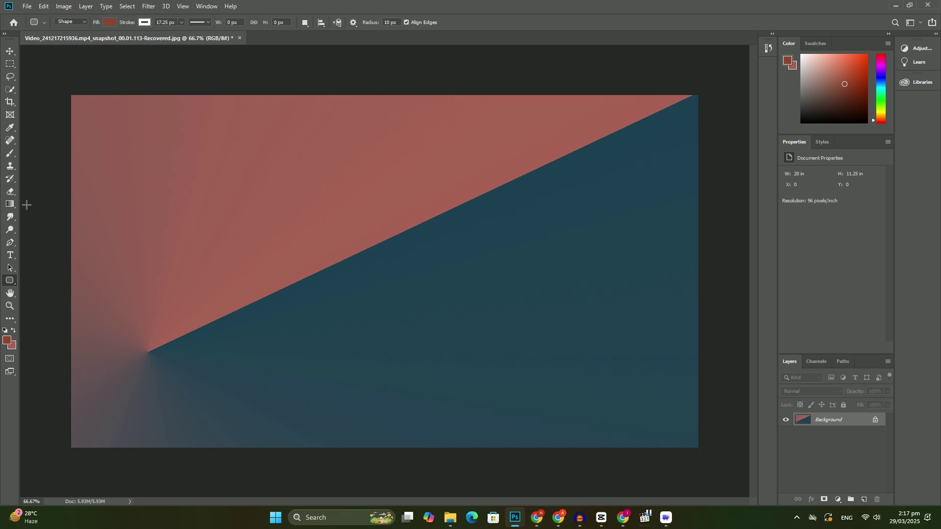
{"action": "left_click", "coordinate": [10, 204]}
{"action": "left_click_drag", "start_coordinate": [255, 154], "coordinate": [563, 350]}
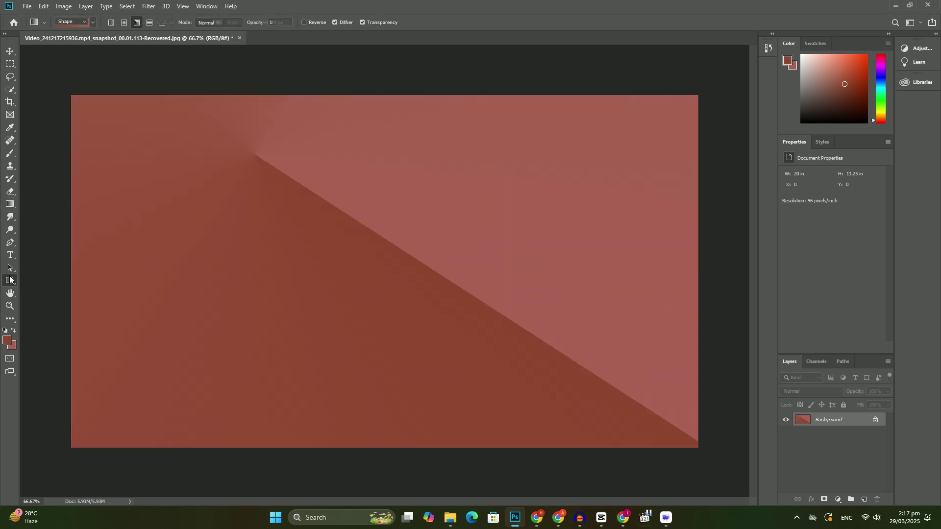
Step: Draw a flower preset with the Custom Shape tool at the canvas centre
{"action": "right_click", "coordinate": [9, 280]}
{"action": "left_click", "coordinate": [52, 328]}
{"action": "right_click", "coordinate": [314, 427]}
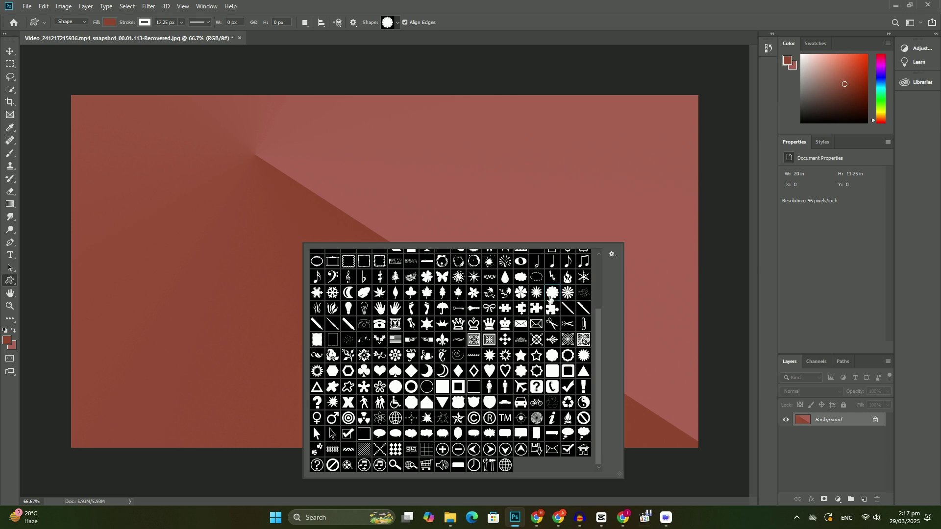
{"action": "left_click", "coordinate": [300, 146]}
{"action": "left_click_drag", "start_coordinate": [506, 352], "coordinate": [505, 352]}
Step: Shift the flower down and left and thin its white outline stroke
{"action": "key", "text": "v"}
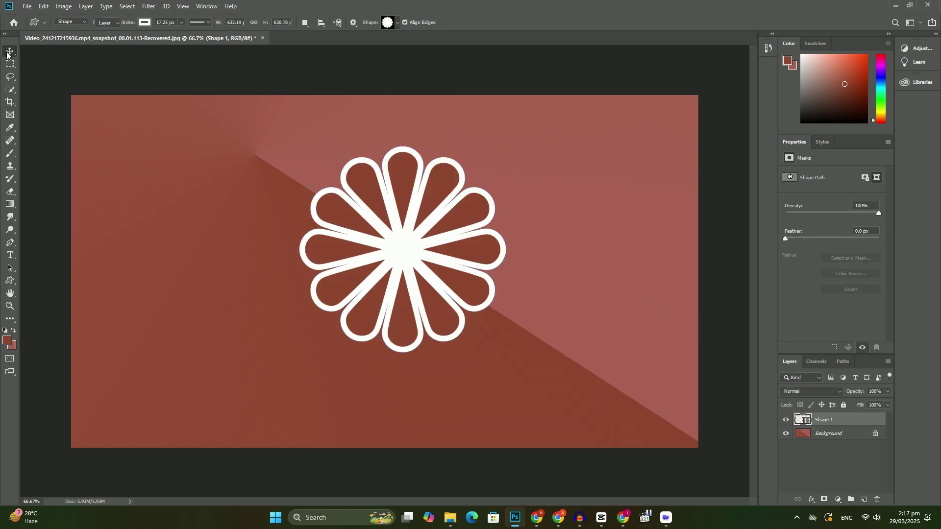
{"action": "left_click_drag", "start_coordinate": [421, 238], "coordinate": [398, 274]}
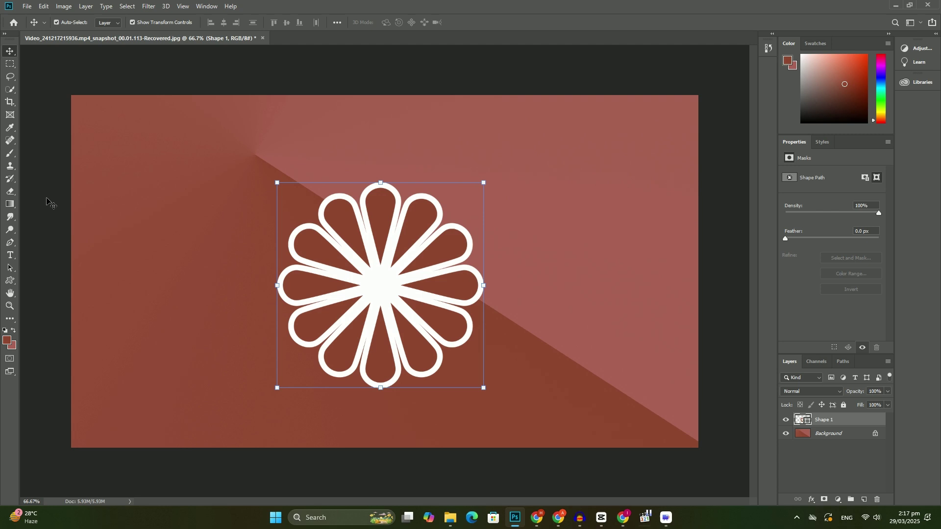
{"action": "left_click", "coordinate": [11, 281]}
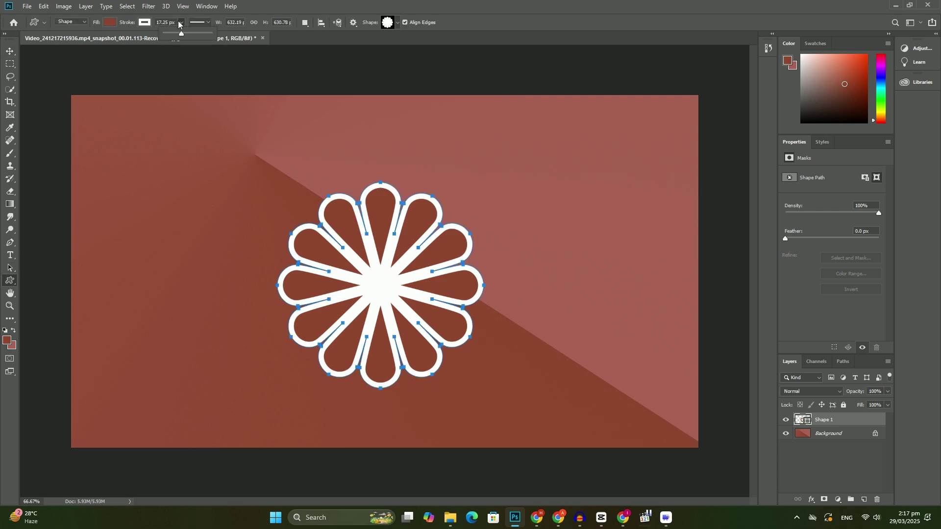
{"action": "left_click_drag", "start_coordinate": [176, 35], "coordinate": [180, 33]}
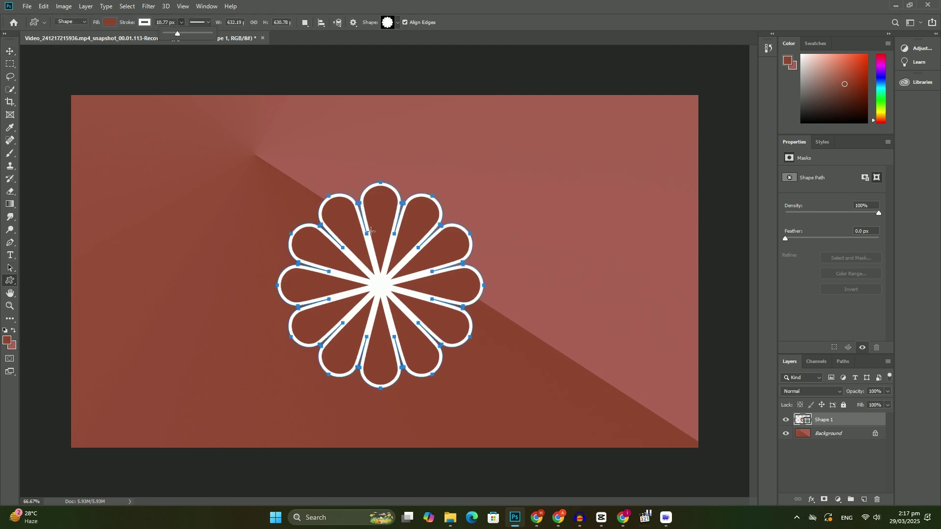
{"action": "left_click", "coordinate": [12, 52]}
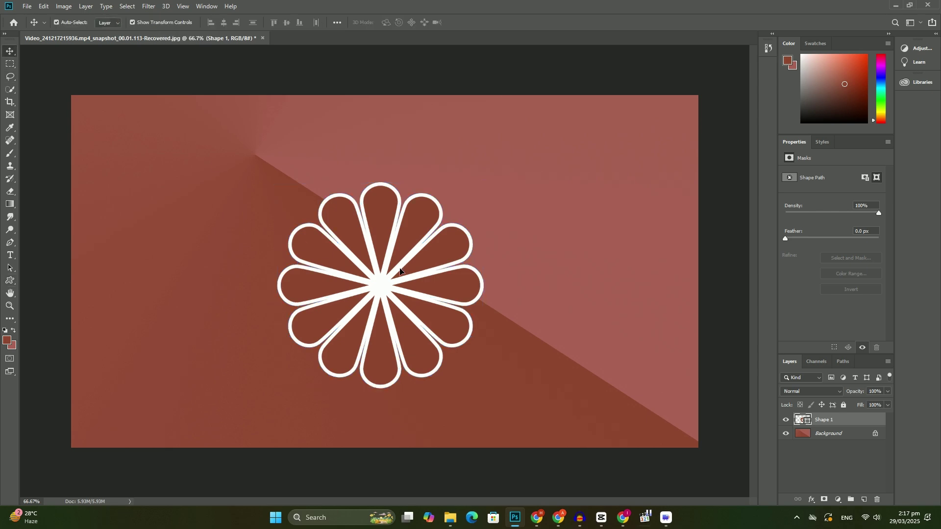
Step: Place the geometric hexagon image into the document as an embedded layer
{"action": "left_click", "coordinate": [26, 6]}
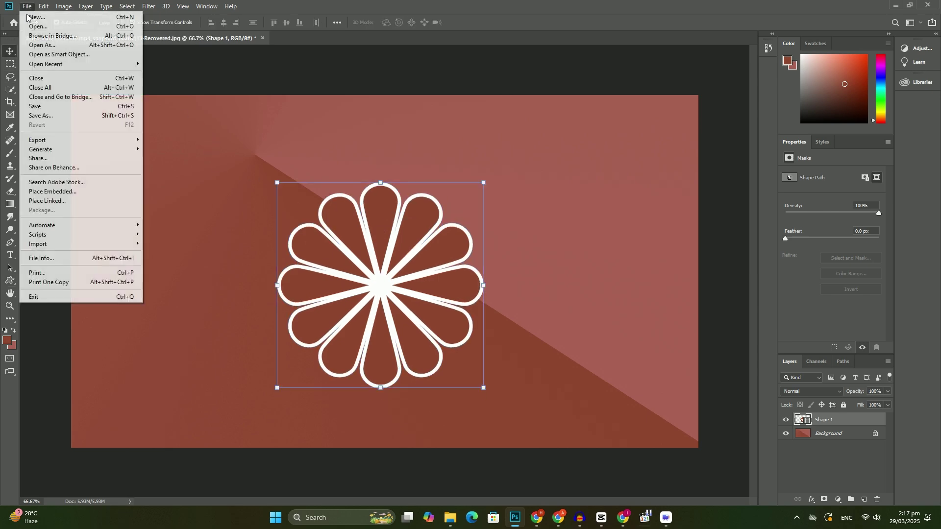
{"action": "left_click", "coordinate": [51, 190]}
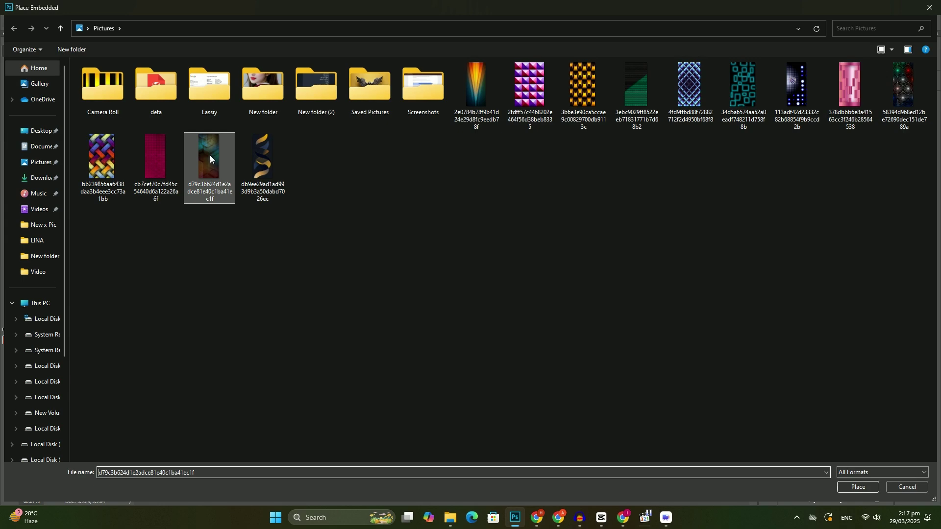
{"action": "double_click", "coordinate": [210, 158]}
Step: Enlarge the image over the flower and clip it to the flower shape
{"action": "left_click_drag", "start_coordinate": [436, 271], "coordinate": [482, 299]}
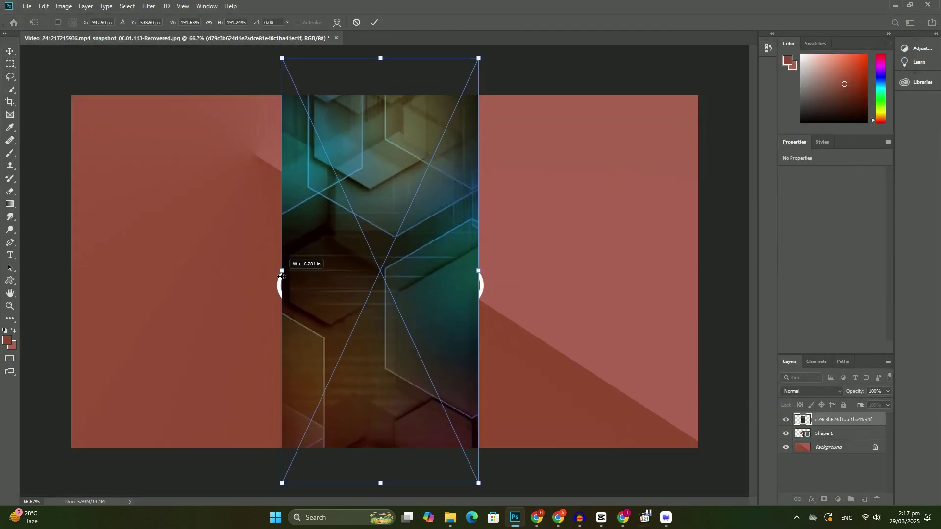
{"action": "left_click_drag", "start_coordinate": [333, 270], "coordinate": [277, 271]}
{"action": "left_click_drag", "start_coordinate": [357, 281], "coordinate": [359, 282]}
{"action": "key", "text": "Return"}
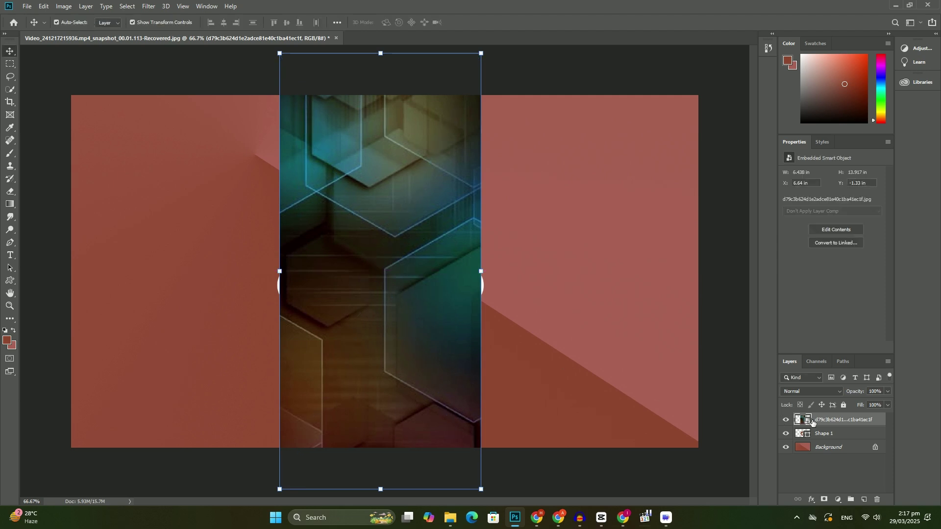
{"action": "right_click", "coordinate": [827, 418]}
{"action": "left_click", "coordinate": [834, 214]}
Step: Above the Background, draw a large frame rectangle with a beveled gradient preset style
{"action": "left_click", "coordinate": [828, 448]}
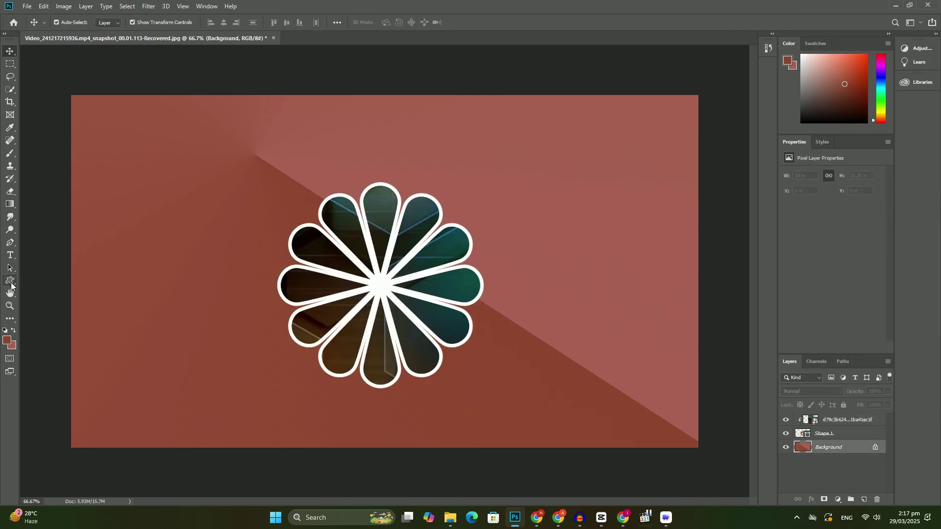
{"action": "right_click", "coordinate": [12, 283]}
{"action": "left_click", "coordinate": [55, 280]}
{"action": "left_click_drag", "start_coordinate": [93, 108], "coordinate": [674, 425]}
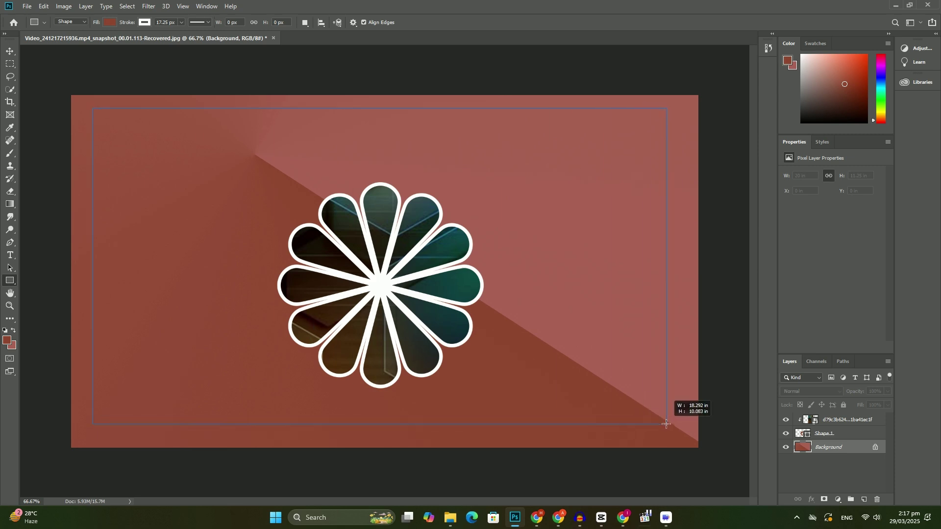
{"action": "left_click", "coordinate": [822, 142]}
{"action": "left_click", "coordinate": [820, 189]}
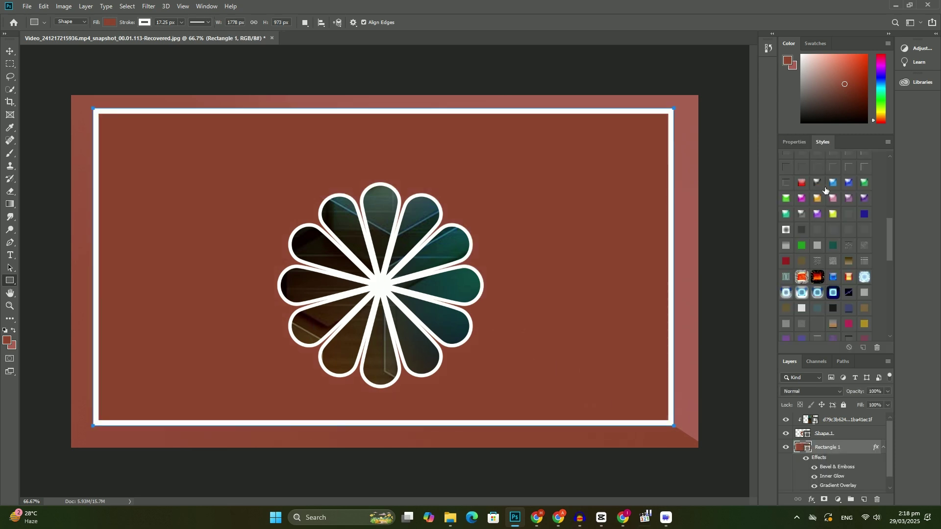
Step: Add a purple inner rectangle and a blue beveled rectangle inside it
{"action": "mouse_move", "coordinate": [128, 133]}
{"action": "left_mouse_down"}
{"action": "mouse_move", "coordinate": [252, 308]}
{"action": "mouse_move", "coordinate": [640, 403]}
{"action": "left_mouse_up"}
{"action": "left_click", "coordinate": [862, 213]}
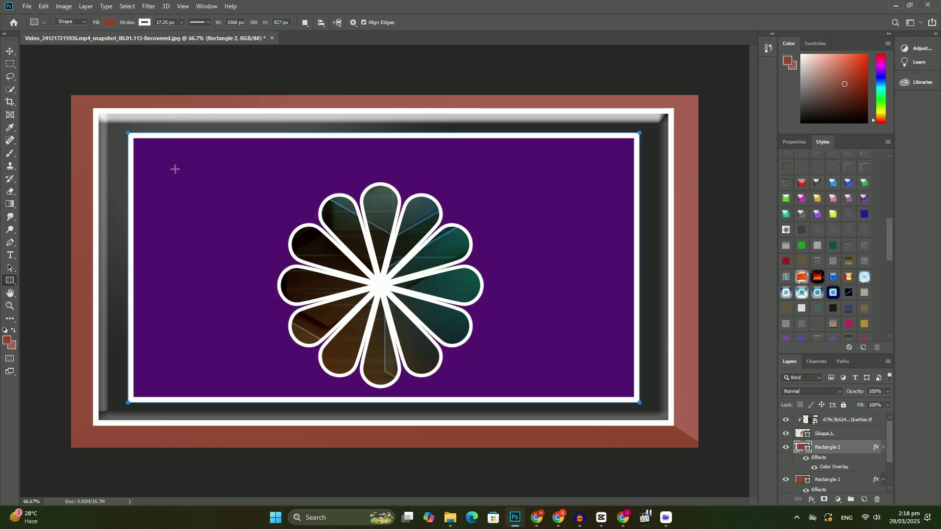
{"action": "left_click_drag", "start_coordinate": [174, 169], "coordinate": [572, 384]}
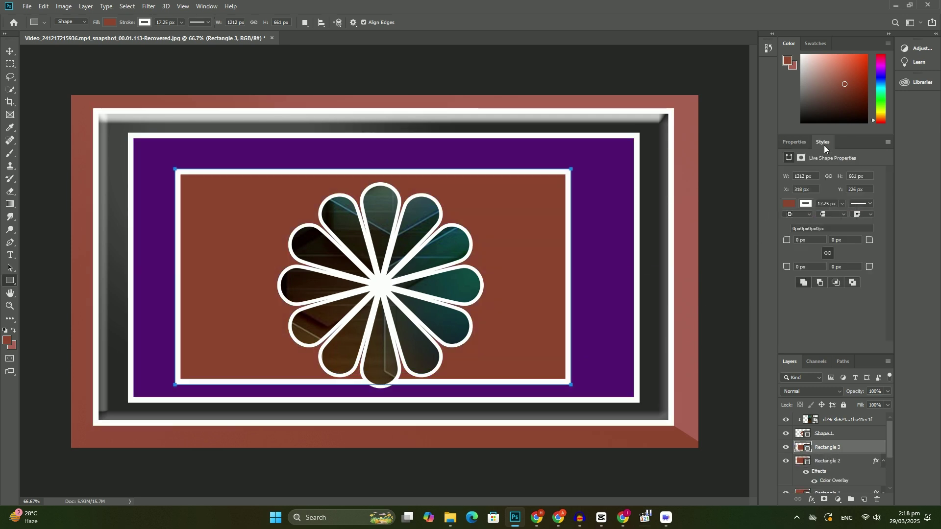
{"action": "left_click", "coordinate": [823, 142]}
{"action": "left_click", "coordinate": [834, 183]}
Step: Draw three wide horizontal bars stacked inside the blue rectangle
{"action": "left_click_drag", "start_coordinate": [276, 213], "coordinate": [527, 243]}
{"action": "left_click_drag", "start_coordinate": [210, 266], "coordinate": [530, 301]}
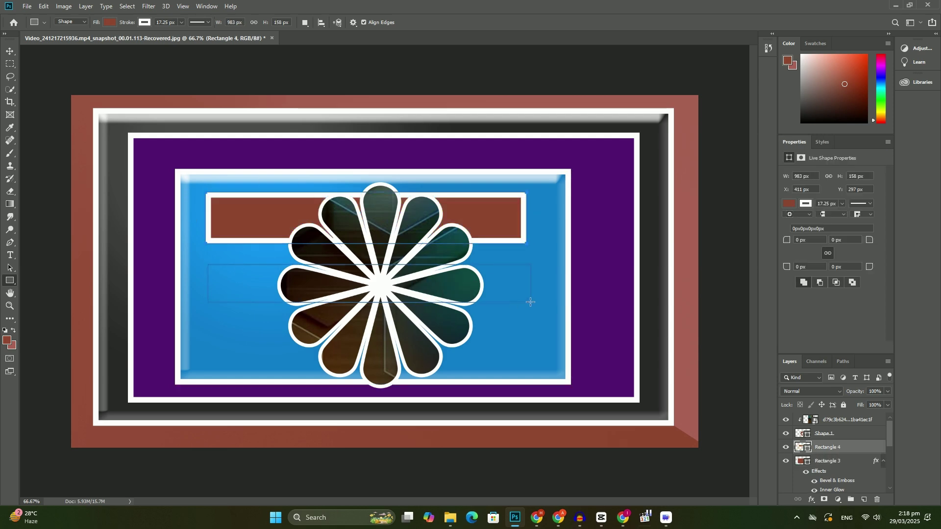
{"action": "left_click_drag", "start_coordinate": [197, 312], "coordinate": [542, 347]}
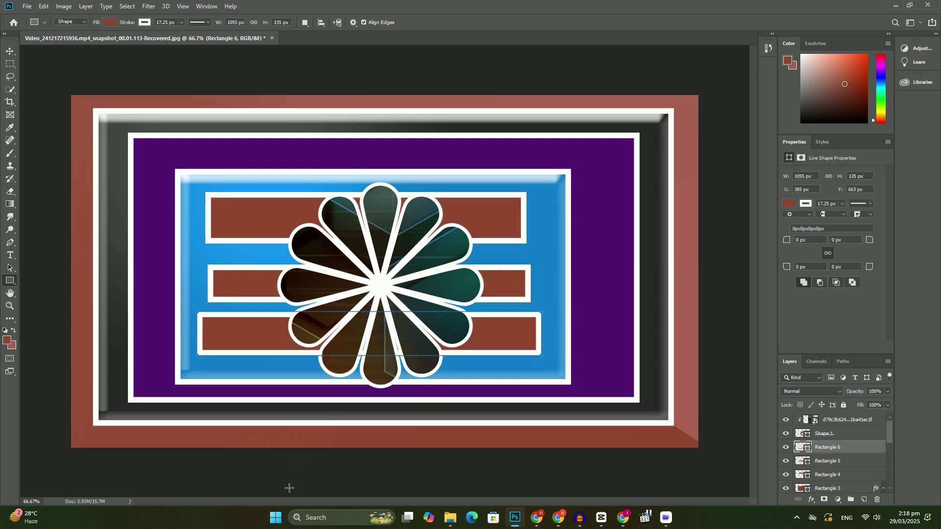